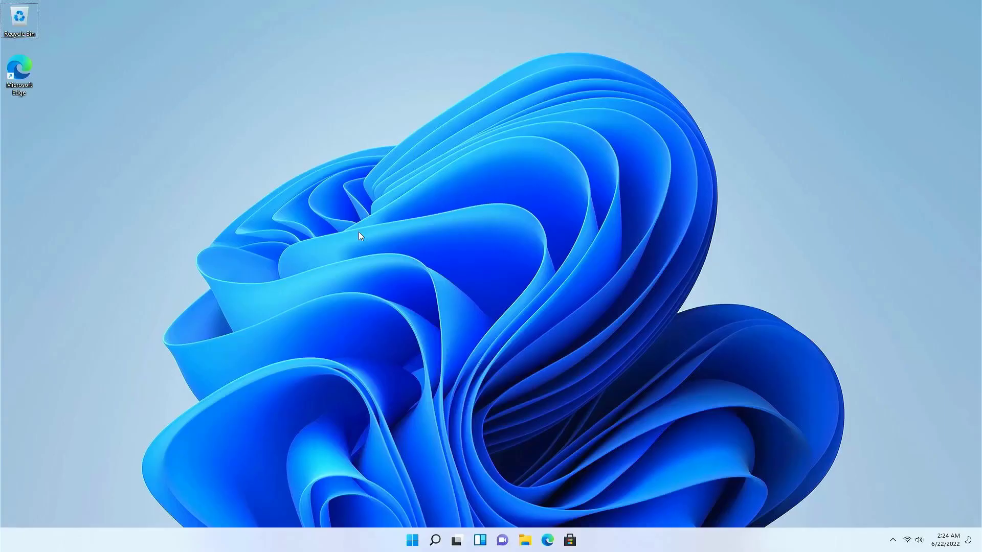
- Open the Run dialog to launch winver
key(super+r)
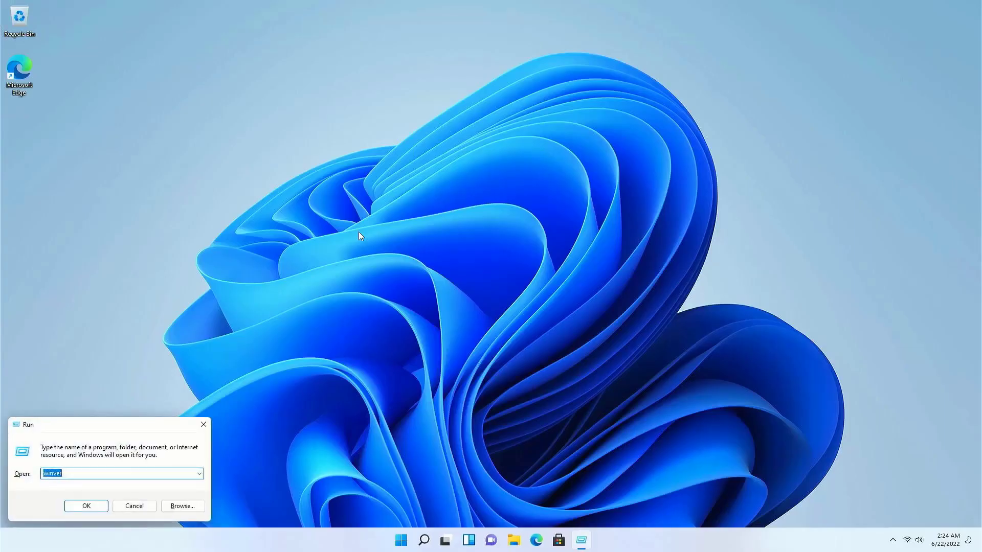
- Check the Windows version (21H2, OS Build 22000.318) with winver and close the About box
key(Return)
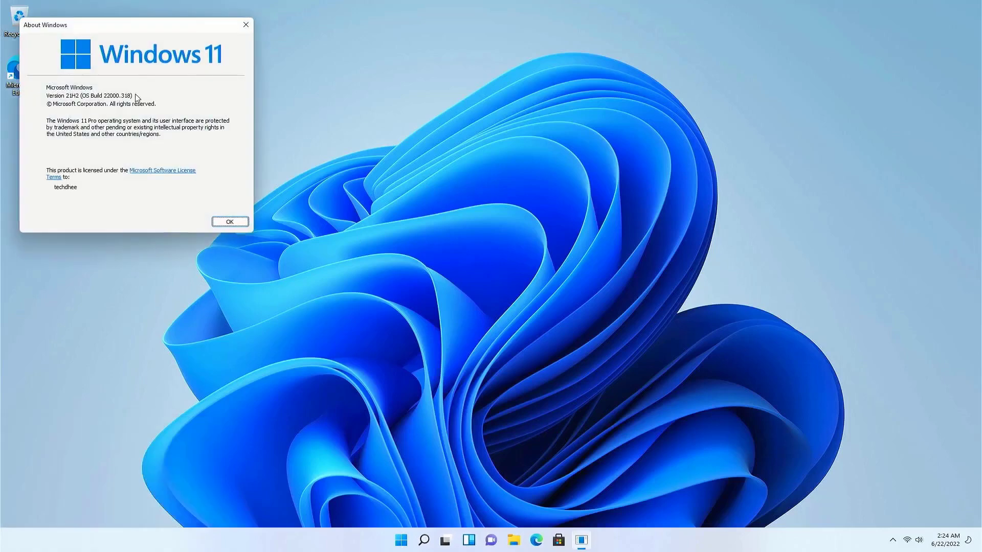
drag(111, 29, 480, 107)
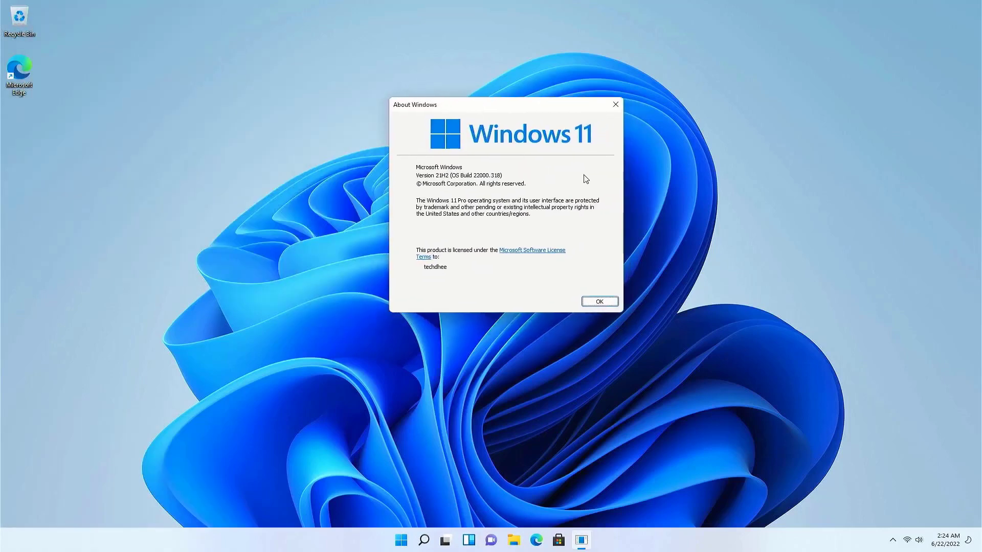
click(600, 301)
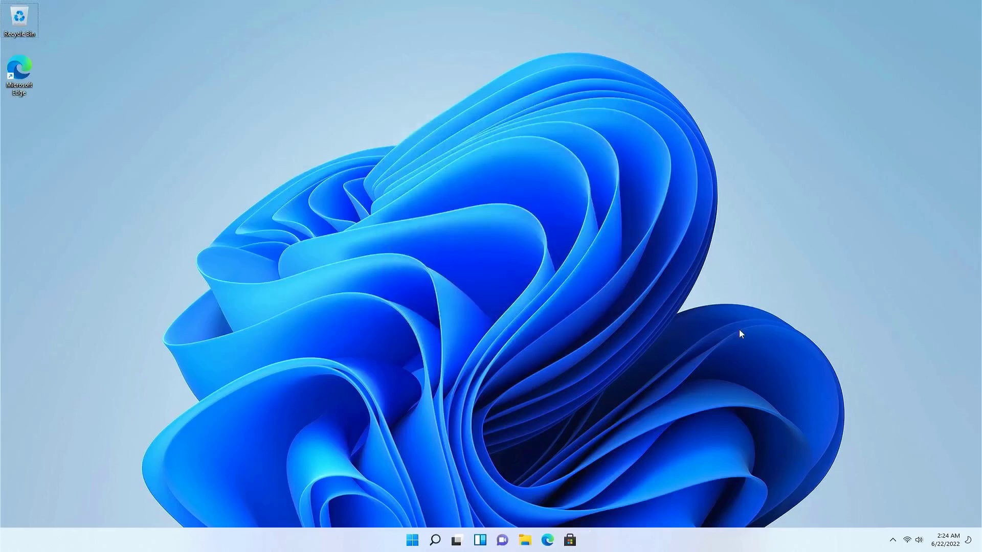
key(super+r)
- Open Programs and Features via appwiz.cpl and bring up the Windows Features list
text(appwiz.cpl)
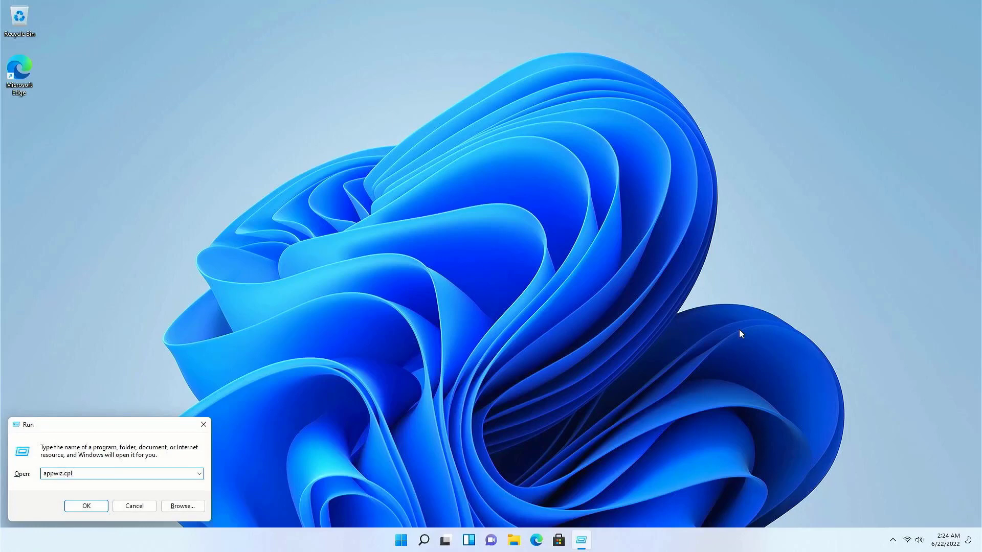
key(Return)
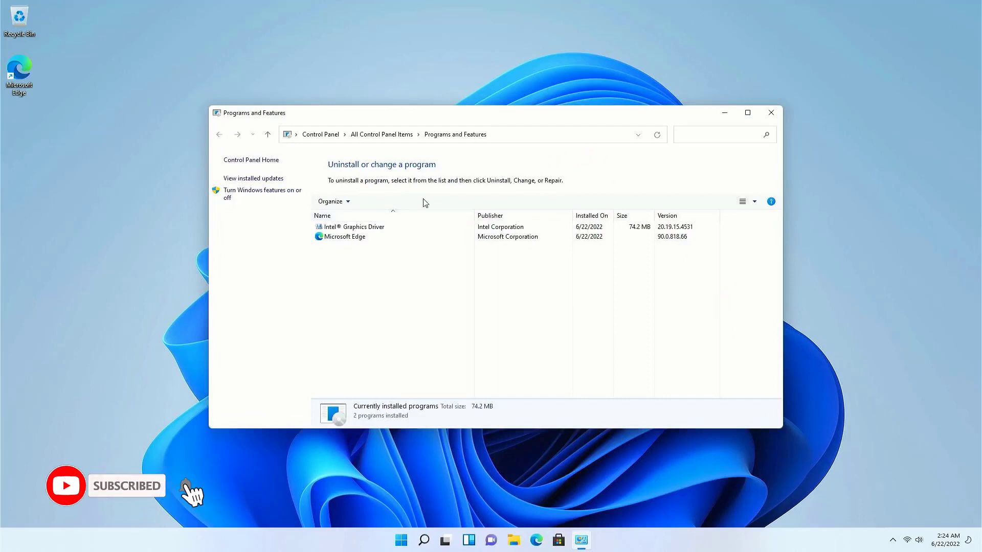
click(242, 195)
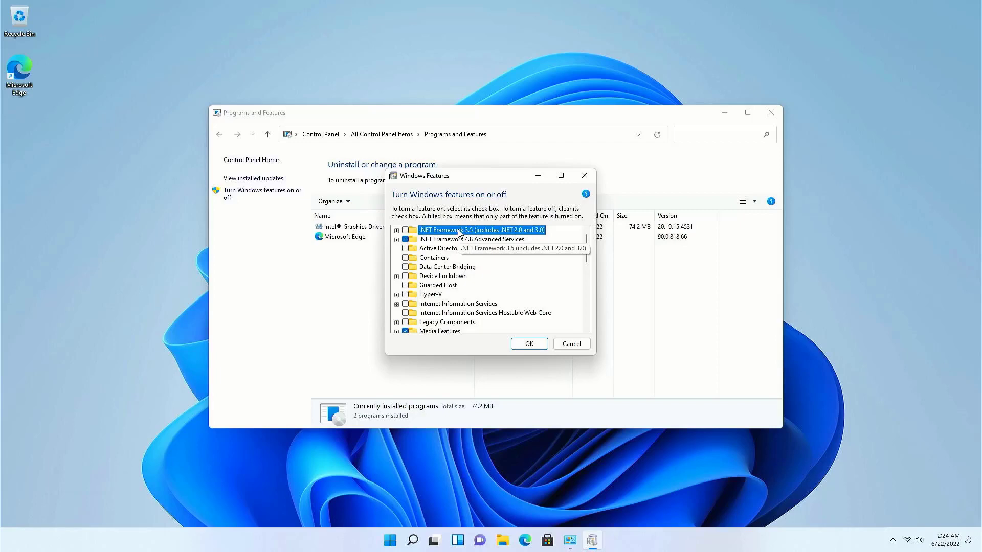
- Enable Virtual Machine Platform and Windows Subsystem for Linux, then restart the PC
scroll(552, 296, down, 5)
scroll(552, 298, down, 4)
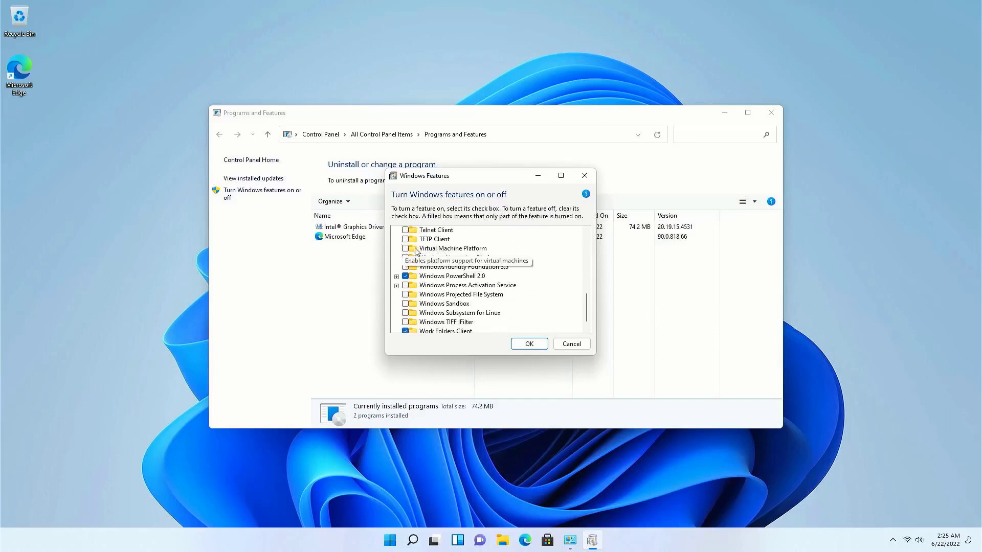
click(406, 249)
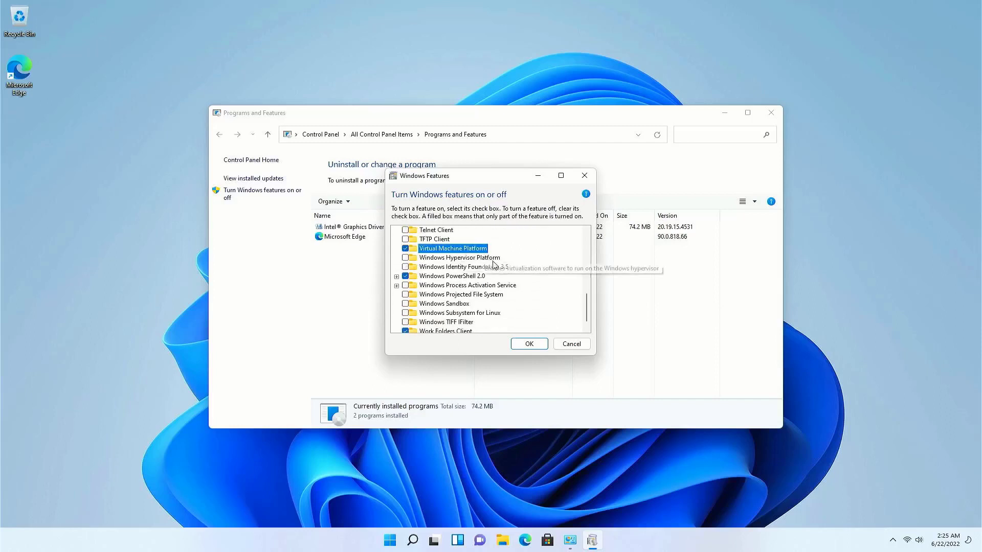
click(405, 313)
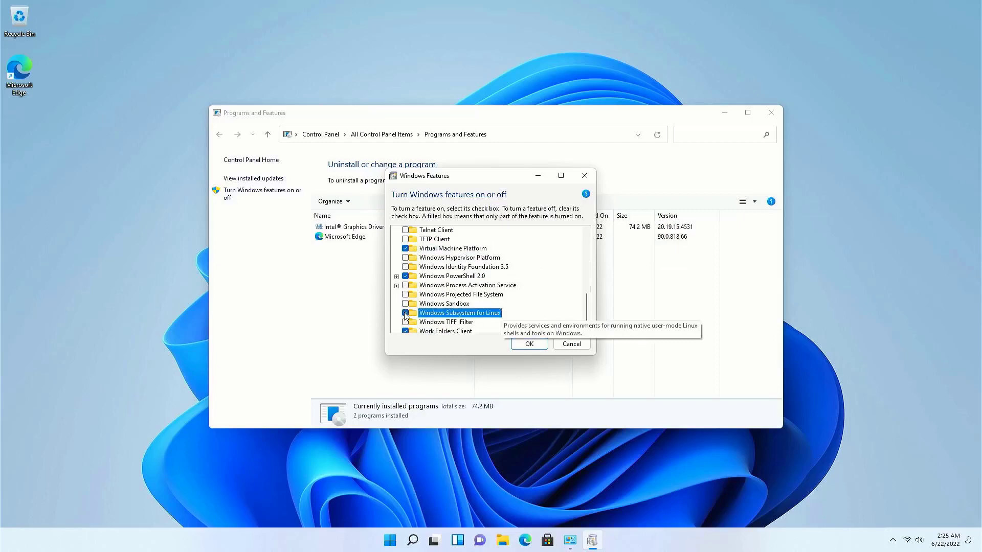
click(529, 345)
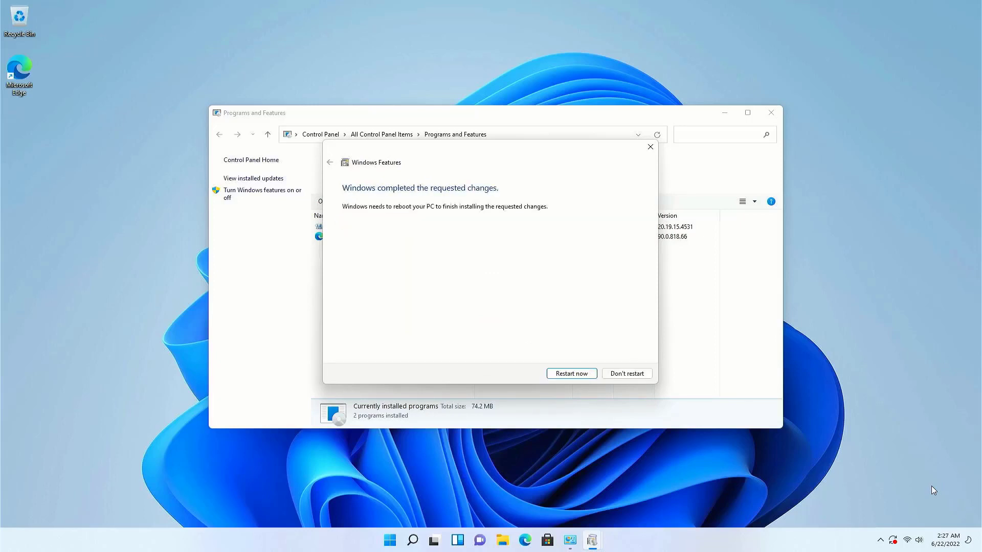
click(567, 374)
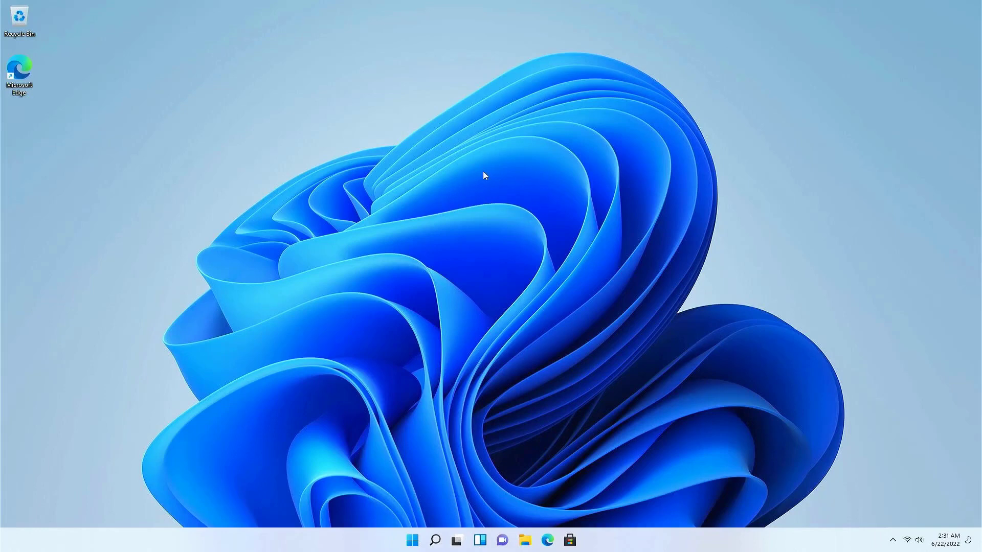
- Open Windows Terminal from the desktop and run wsl --list --online
right_click(515, 146)
click(560, 270)
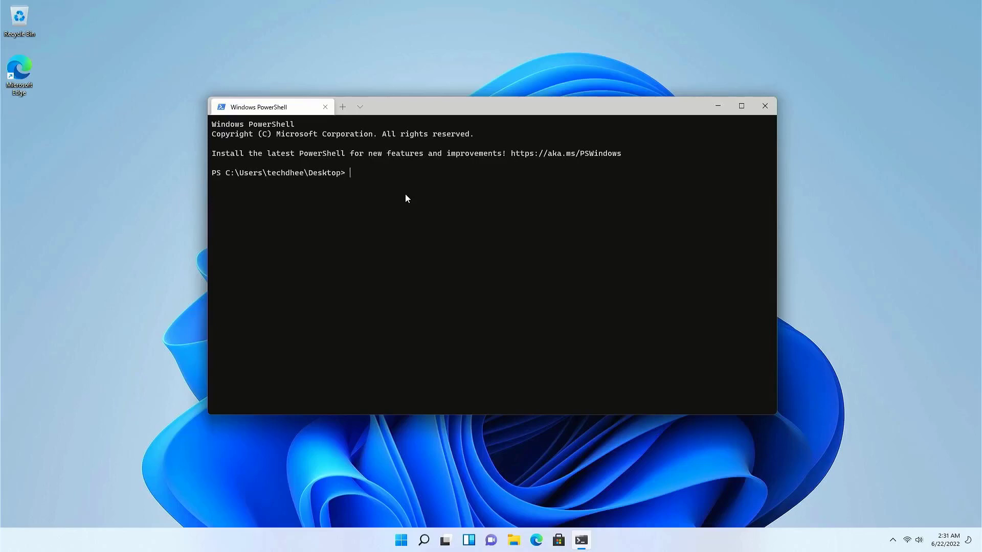
text(wsl --list --online)
key(Return)
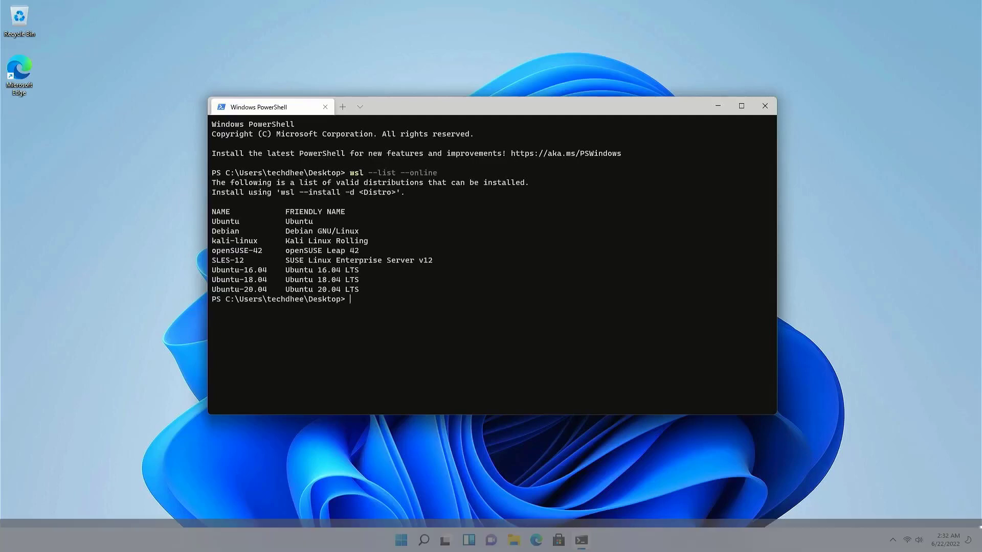
- Search Microsoft Store for ubuntu to see the available Ubuntu apps
click(559, 541)
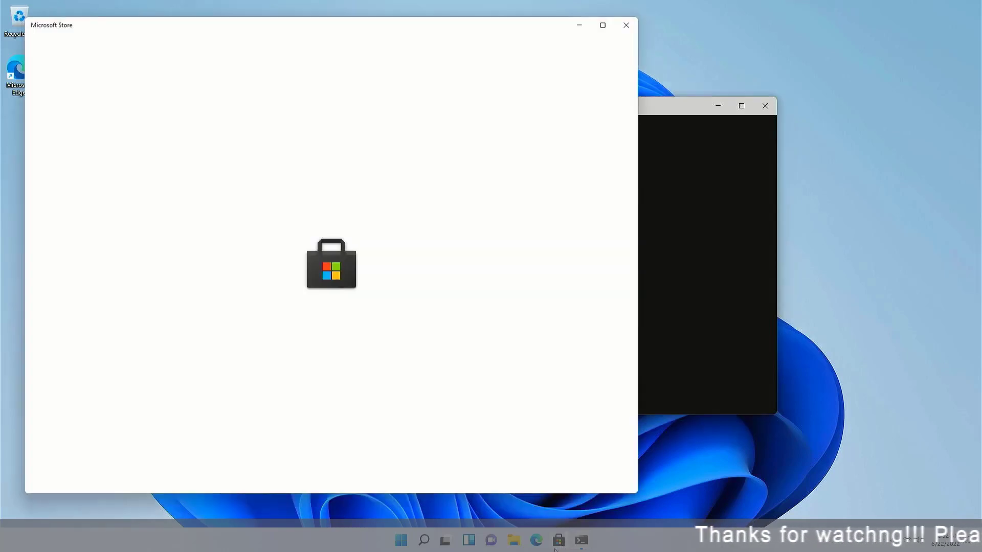
drag(412, 26, 583, 40)
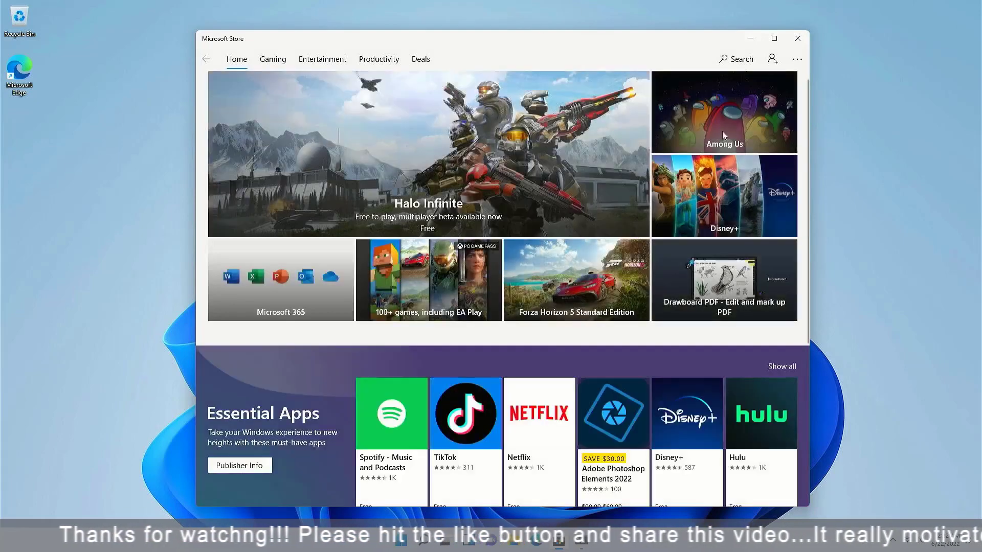
click(732, 59)
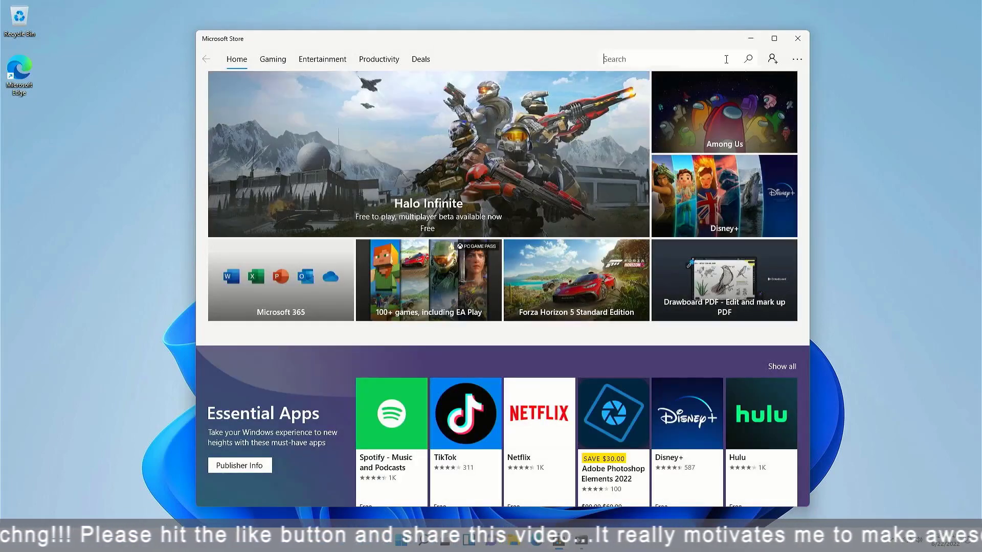
text(ubuntu)
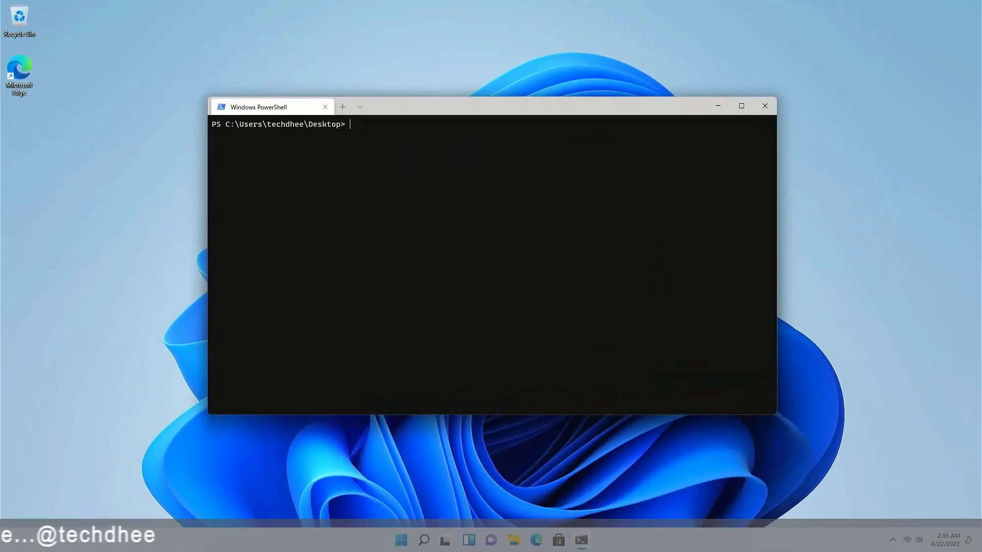
text(wsl --update)
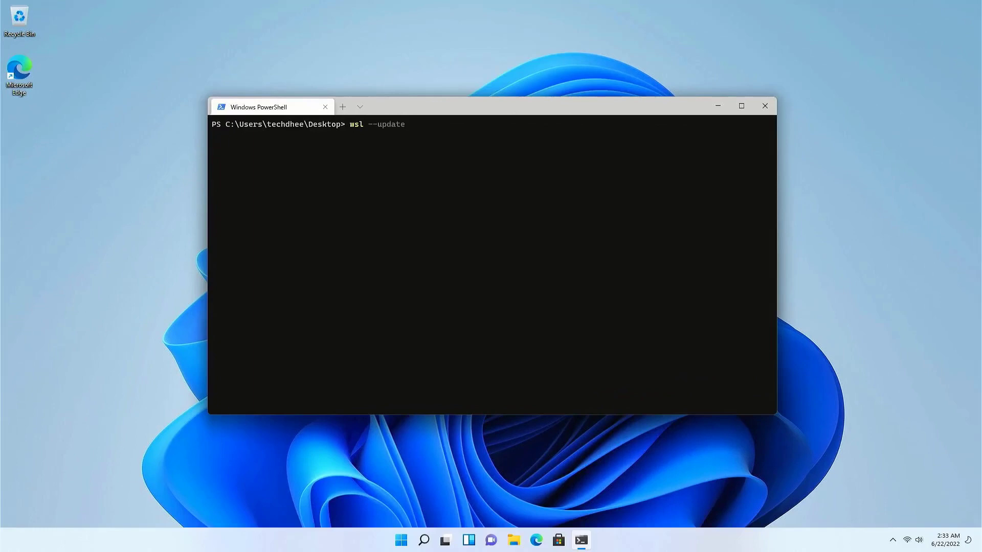
- Run wsl --update, clear the console, and check the current wsl --status
key(Return)
key(ctrl+l)
text(wsl --status)
key(Return)
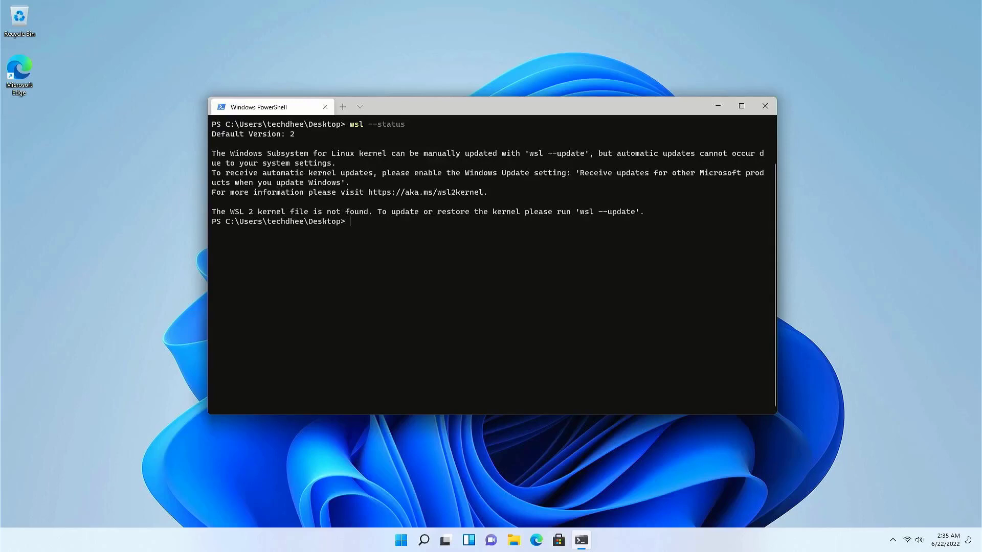
- Set the default WSL version to 1 and confirm it with wsl --status
text(wsl --set-default )
text(version 1)
key(Return)
key(Up)
key(Up)
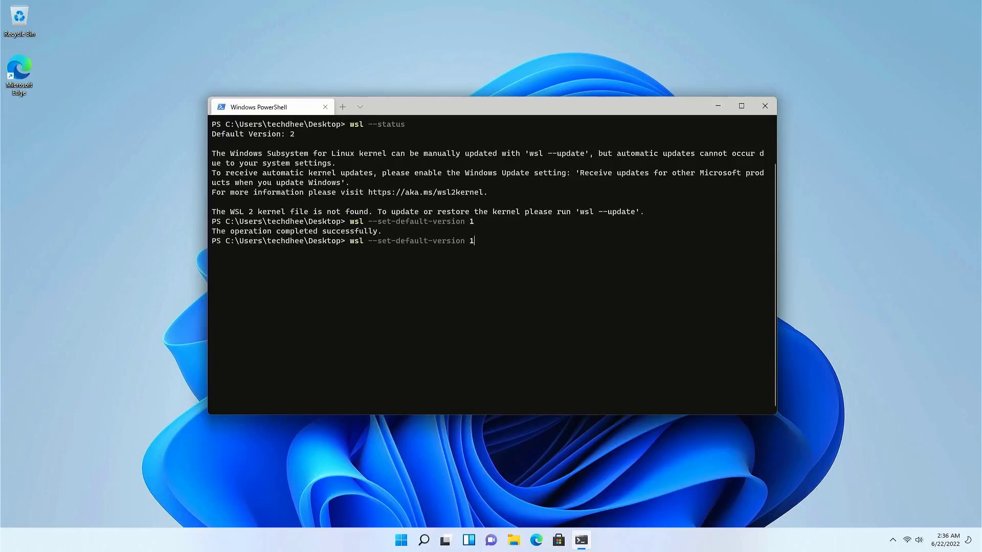
key(Return)
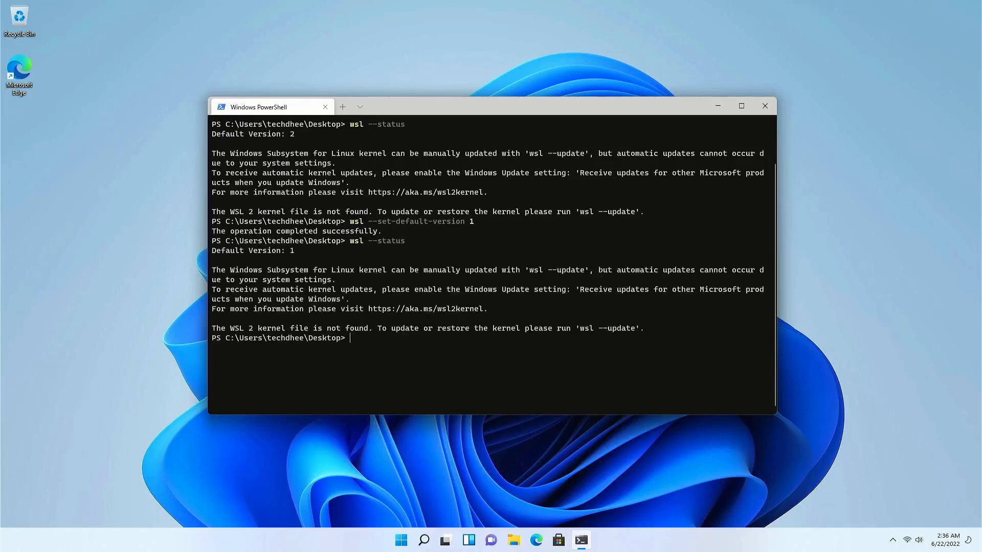
key(ctrl+l)
text(wsl --list )
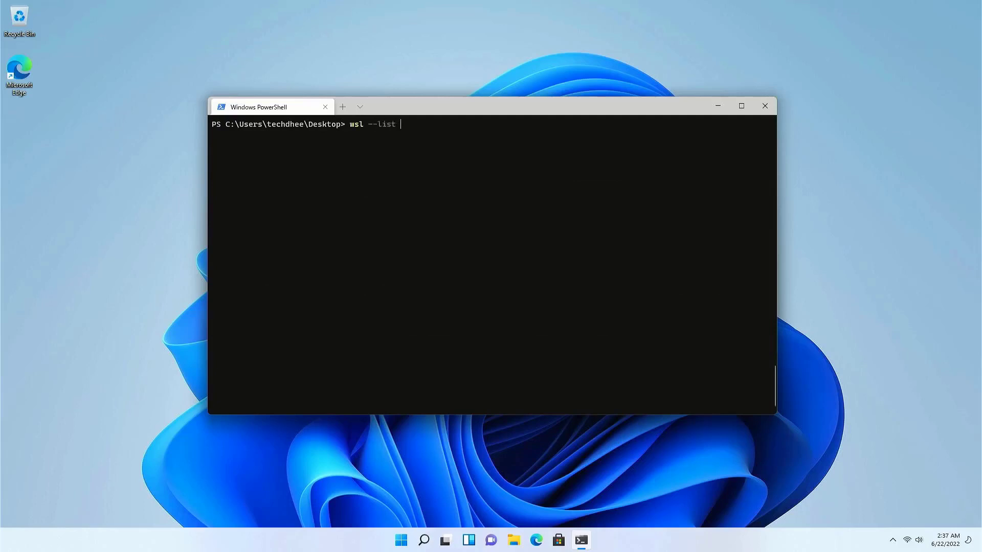
text(--online)
- List online distributions and enter wsl --install -d kali-linux at the prompt
key(Return)
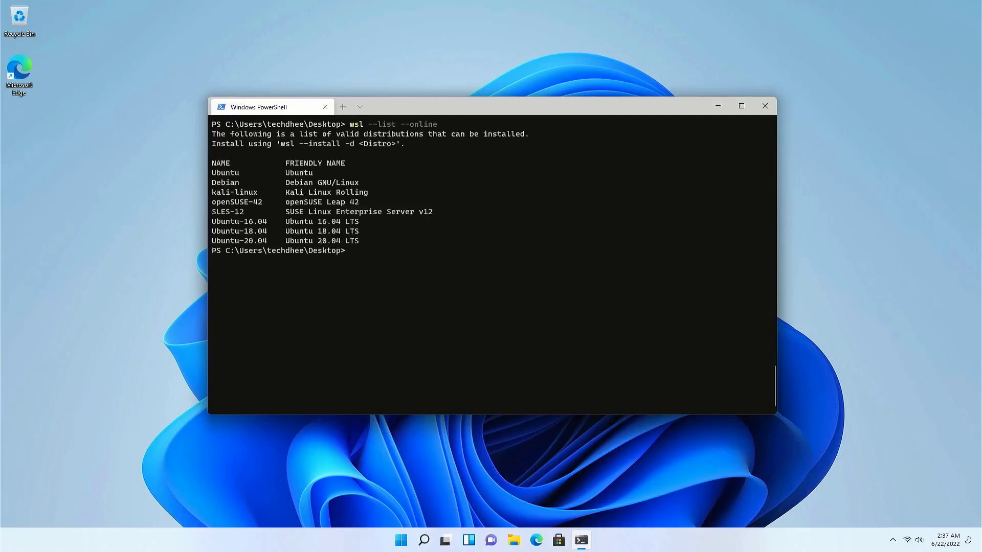
text(wsl)
text( --install)
text( -d Ubuin)
text(tu)
key(BackSpace)
key(BackSpace)
key(BackSpace)
key(BackSpace)
key(BackSpace)
key(BackSpace)
key(BackSpace)
text(Ubuntu)
key(BackSpace)
key(BackSpace)
key(BackSpace)
key(BackSpace)
key(BackSpace)
key(BackSpace)
text(kali-linux)
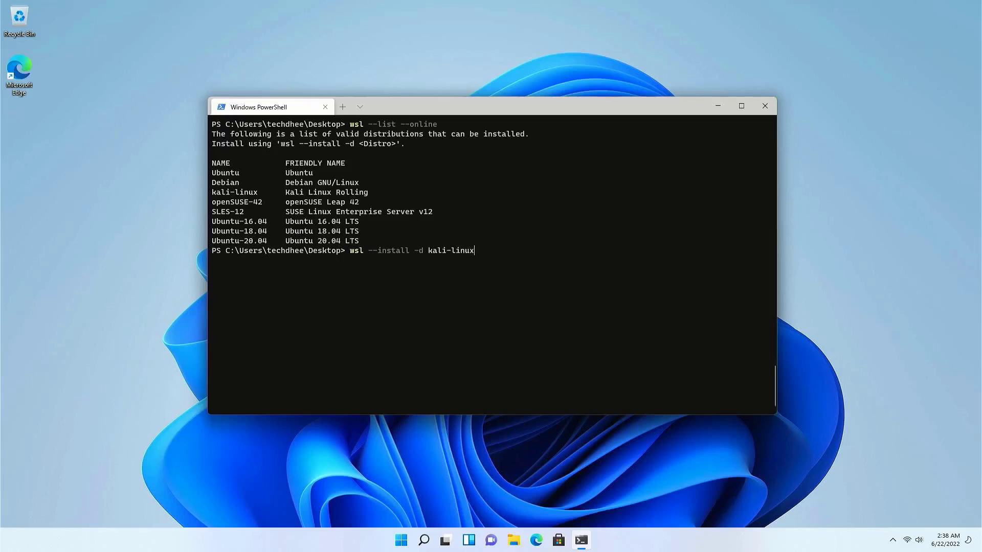